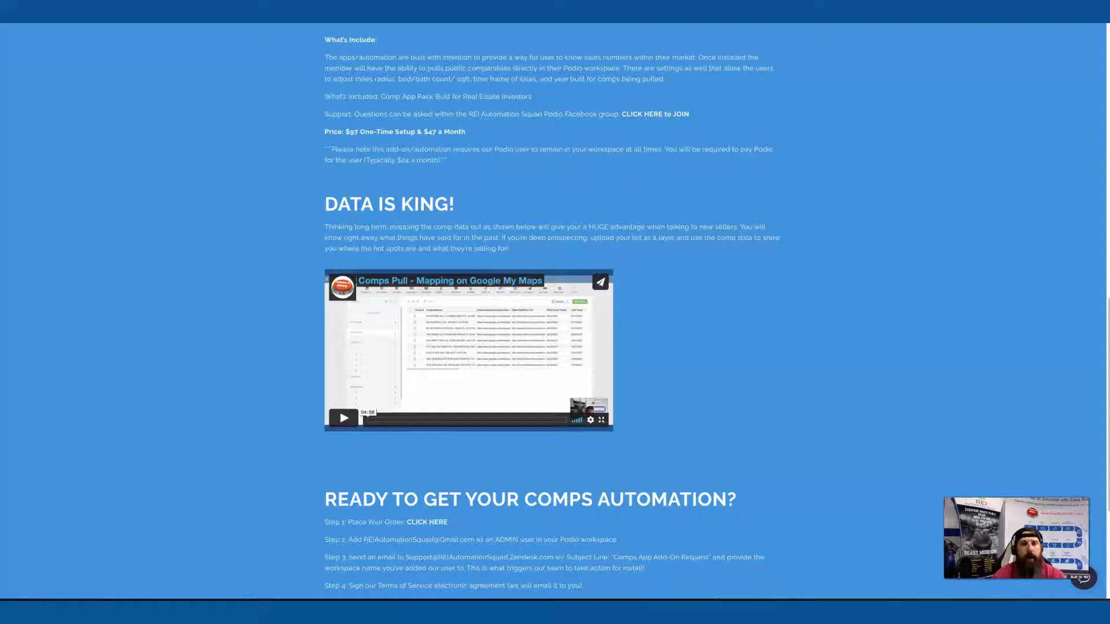
pyautogui.scroll(-2, 408, 118)
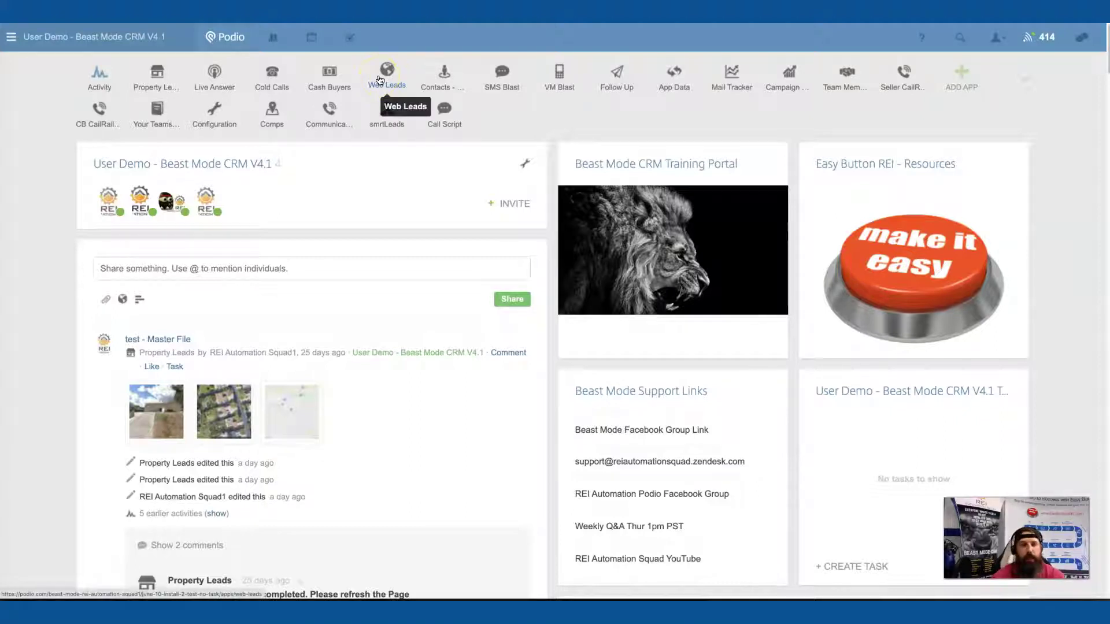
# Step: Open the 'test - Master File' lead showing pulled owner, size and price details
pyautogui.click(178, 80)
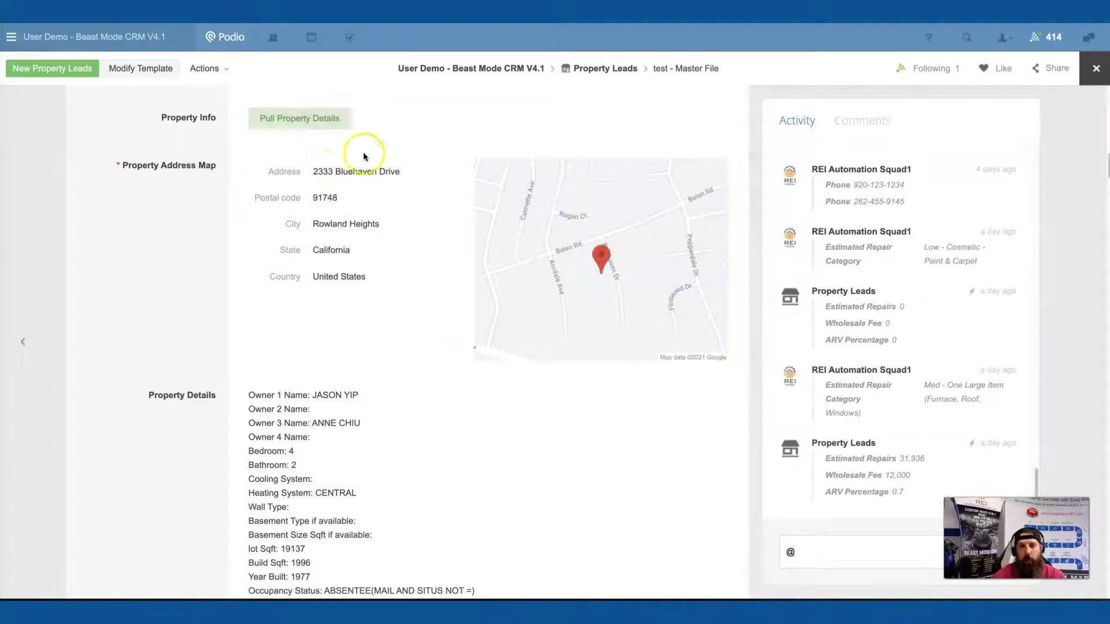
pyautogui.scroll(-1, 330, 142)
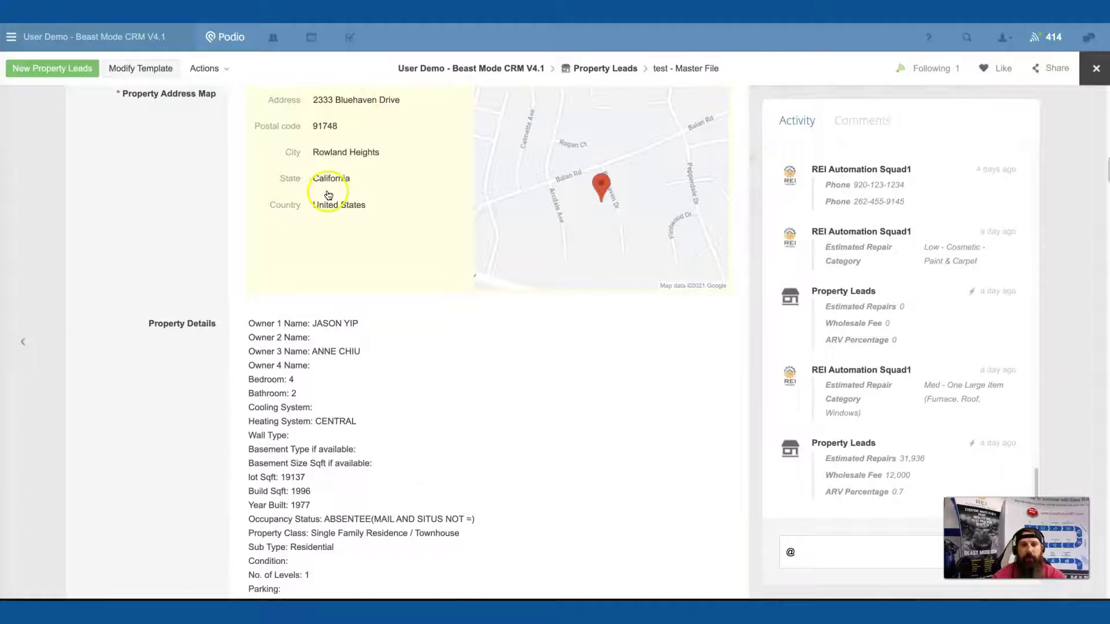
pyautogui.scroll(-2, 327, 195)
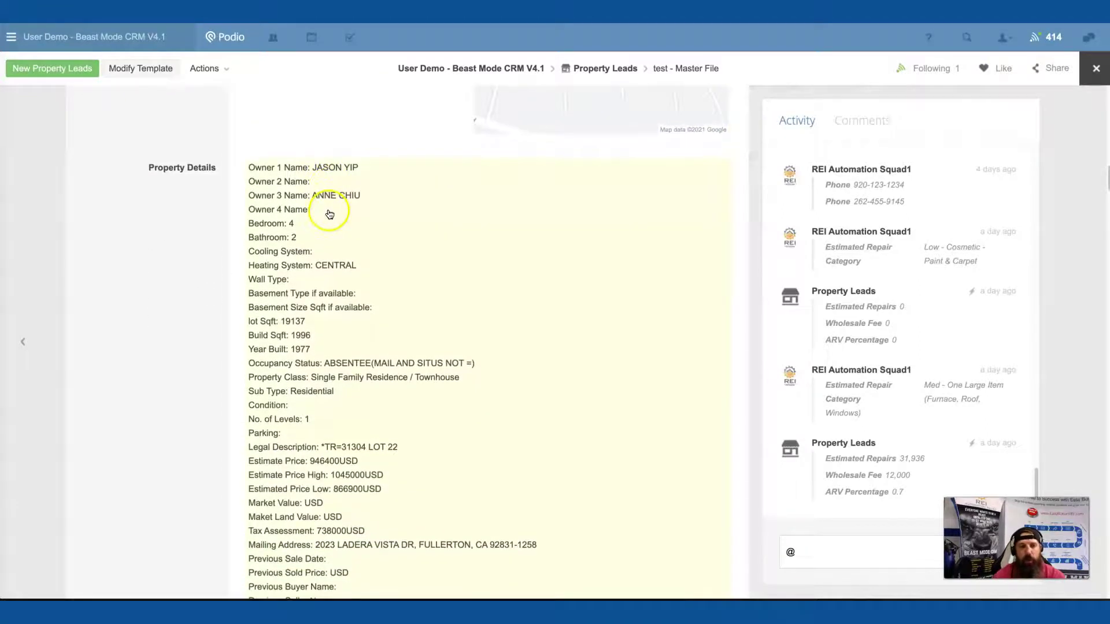
pyautogui.scroll(-2, 303, 212)
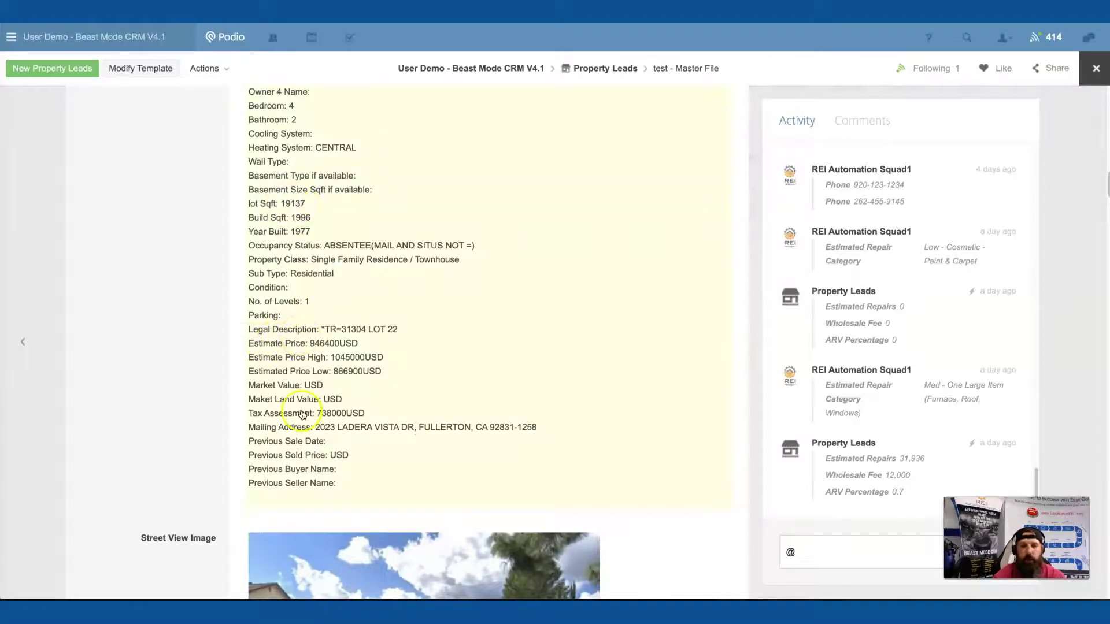
pyautogui.scroll(-1, 305, 409)
pyautogui.scroll(-2, 305, 410)
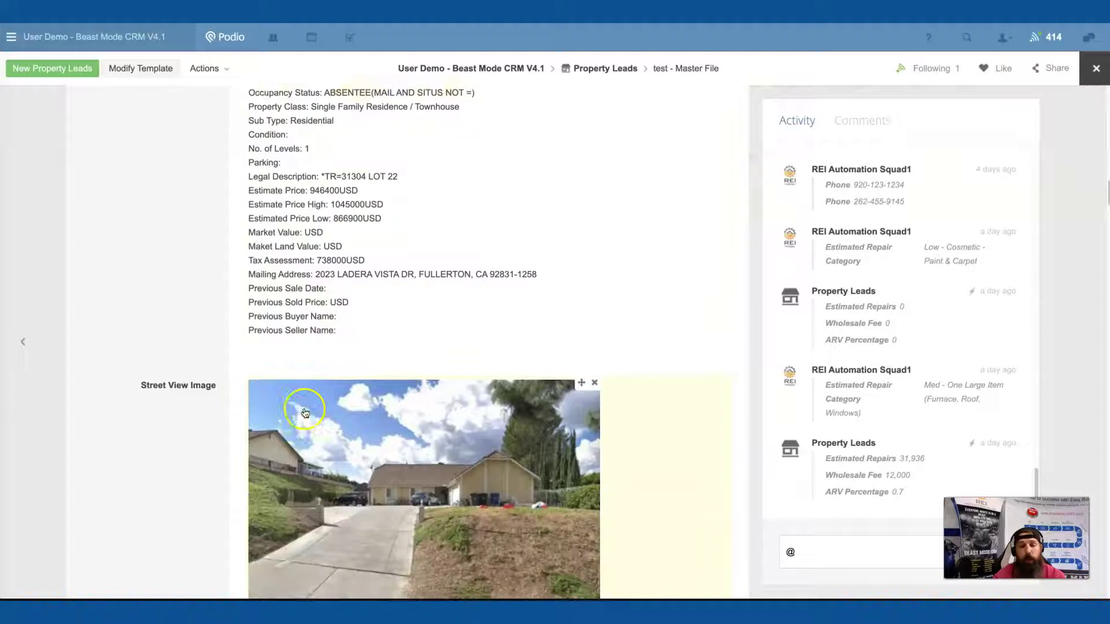
pyautogui.scroll(-1, 306, 409)
pyautogui.scroll(-2, 305, 412)
pyautogui.scroll(-2, 304, 412)
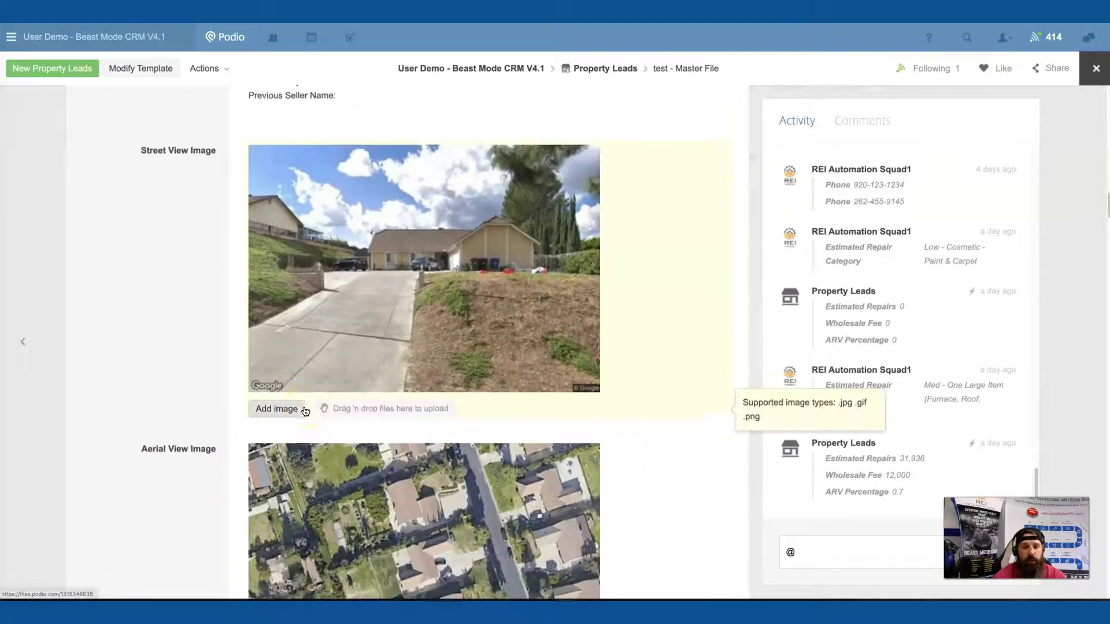
pyautogui.scroll(-1, 305, 412)
pyautogui.scroll(-2, 305, 412)
pyautogui.scroll(-2, 304, 412)
pyautogui.scroll(-2, 305, 411)
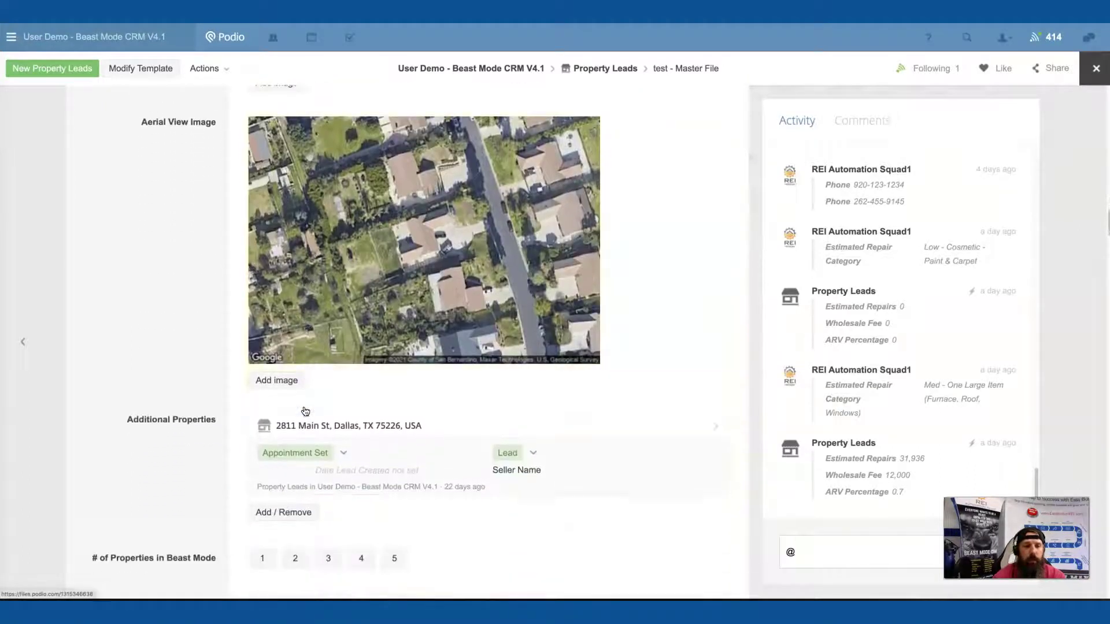
pyautogui.scroll(1, 305, 411)
pyautogui.scroll(7, 305, 411)
pyautogui.scroll(3, 304, 411)
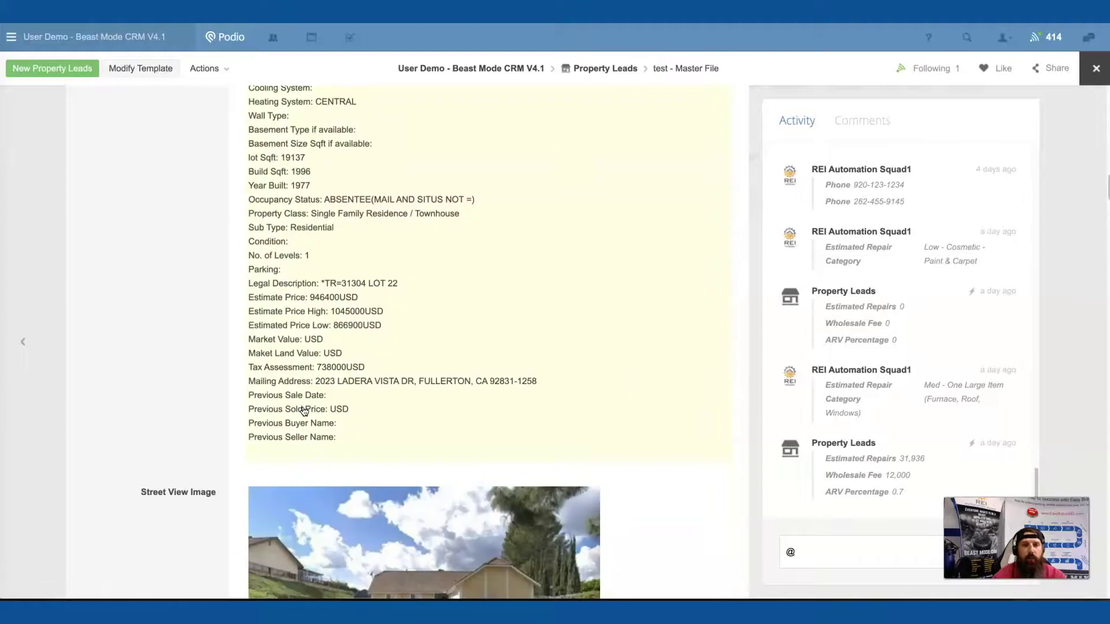
pyautogui.scroll(1, 304, 411)
pyautogui.scroll(3, 305, 411)
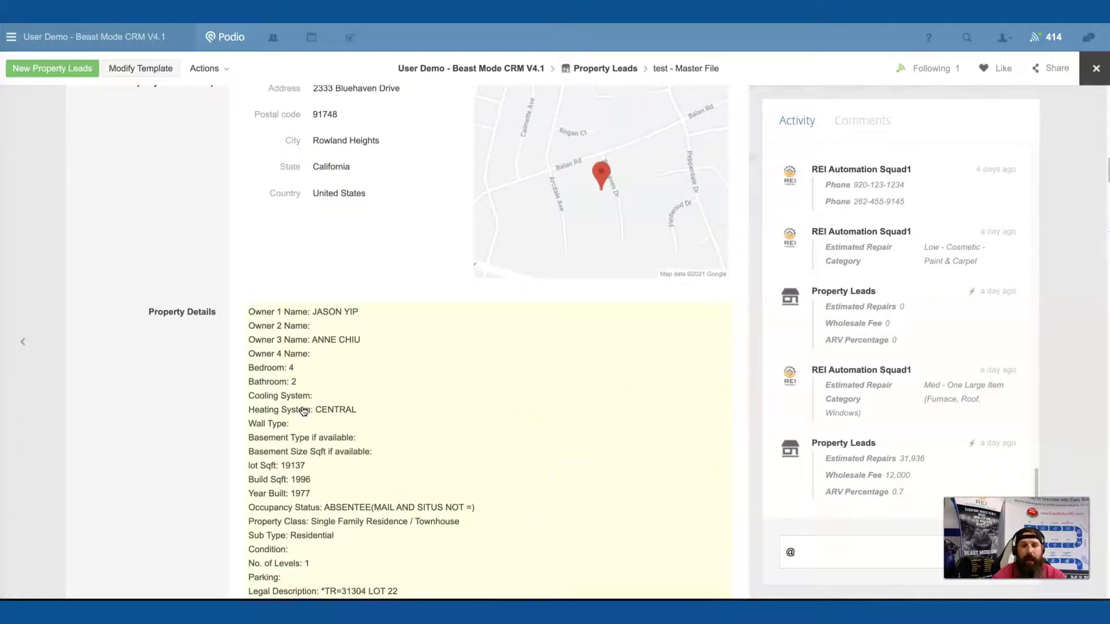
pyautogui.scroll(-5, 305, 411)
pyautogui.scroll(-6, 304, 411)
pyautogui.scroll(-6, 304, 411)
pyautogui.scroll(-6, 305, 411)
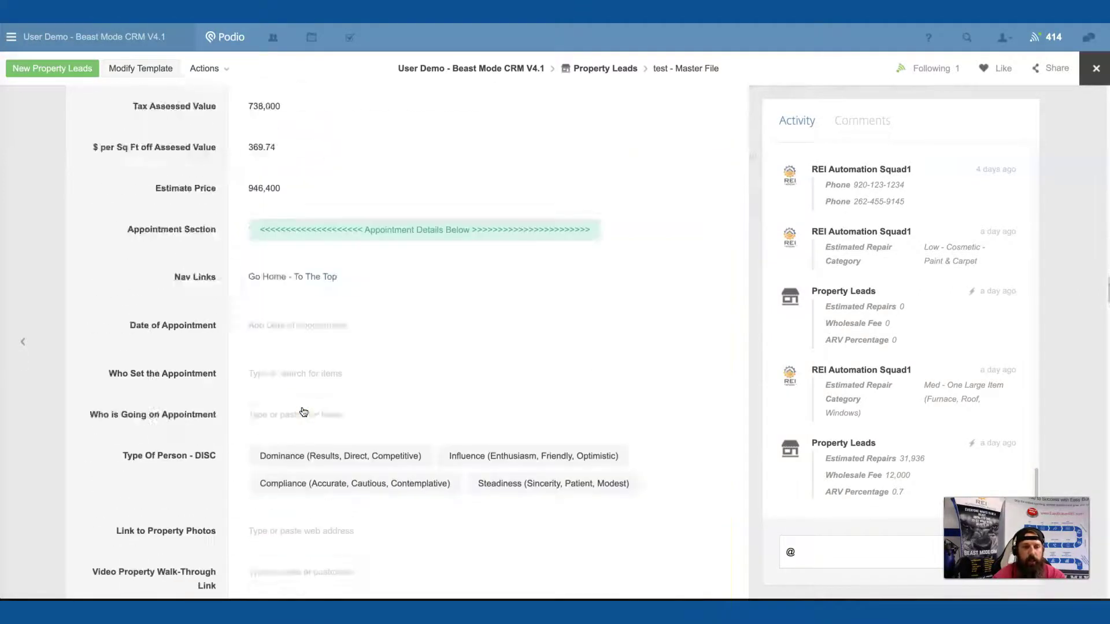
pyautogui.scroll(-5, 304, 410)
pyautogui.scroll(-6, 305, 411)
pyautogui.scroll(-4, 303, 412)
pyautogui.scroll(-2, 303, 410)
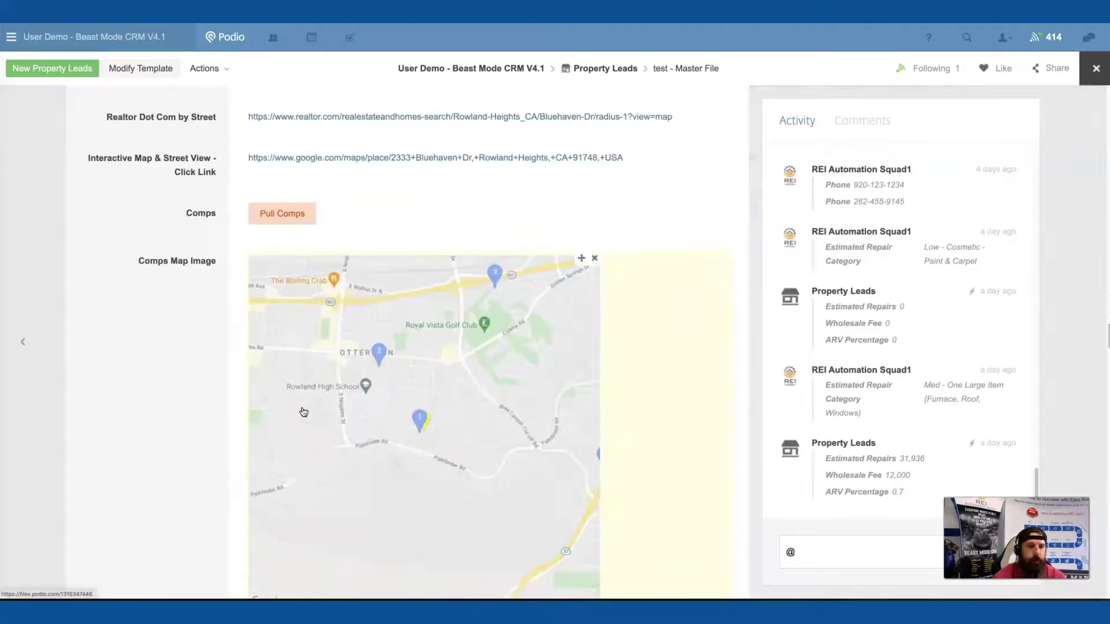
# Step: Pull Comps for the lead so nine comparable sales and the comps map appear
pyautogui.click(278, 228)
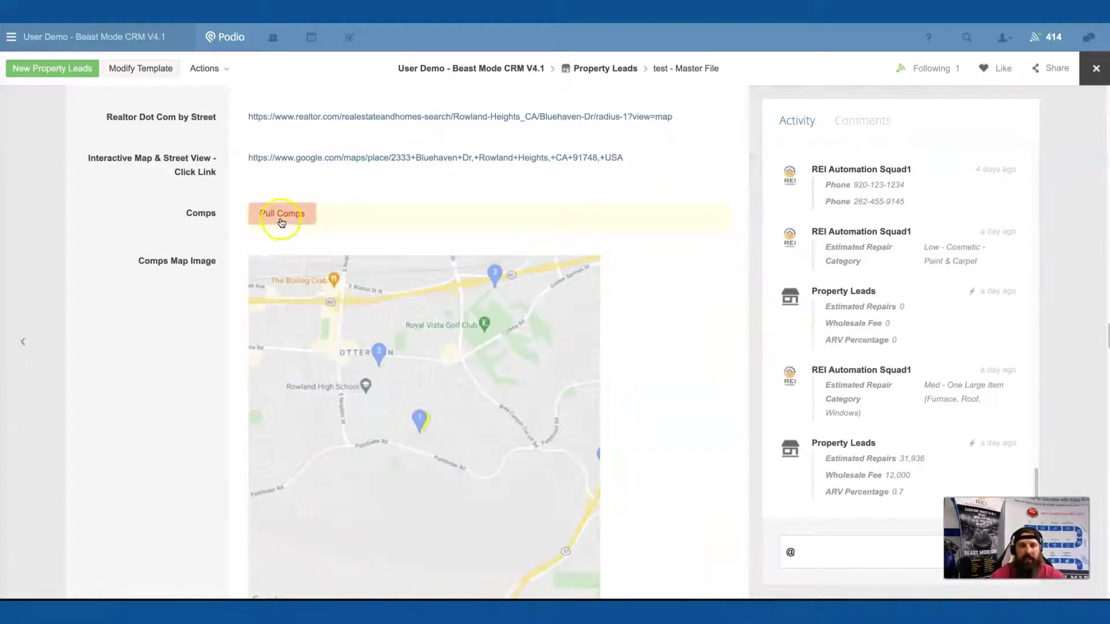
pyautogui.scroll(-1, 220, 389)
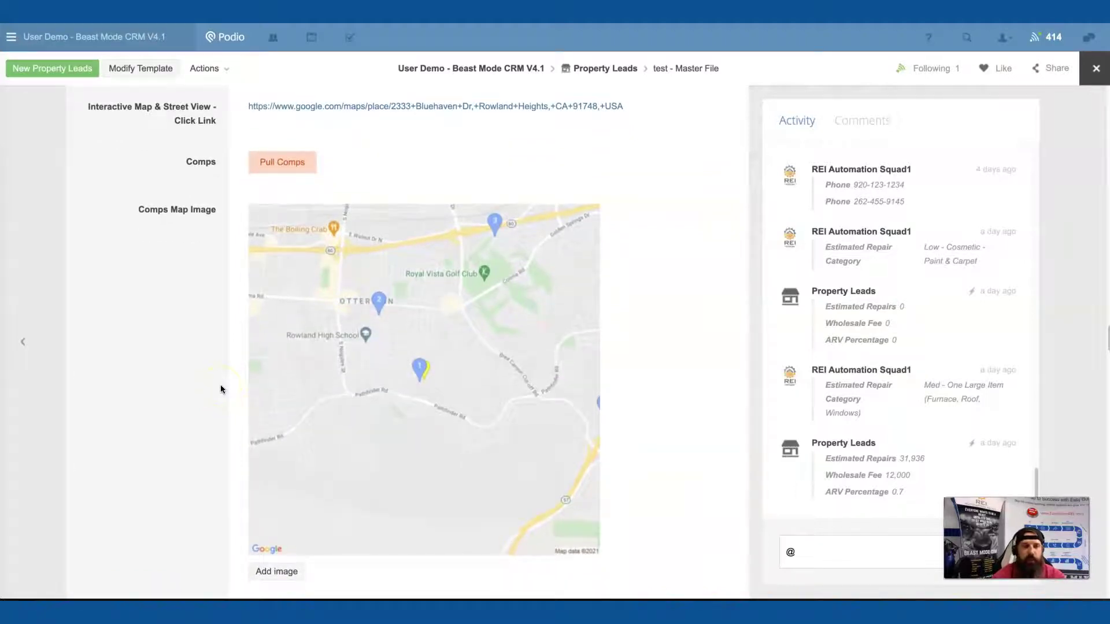
pyautogui.moveTo(423, 425)
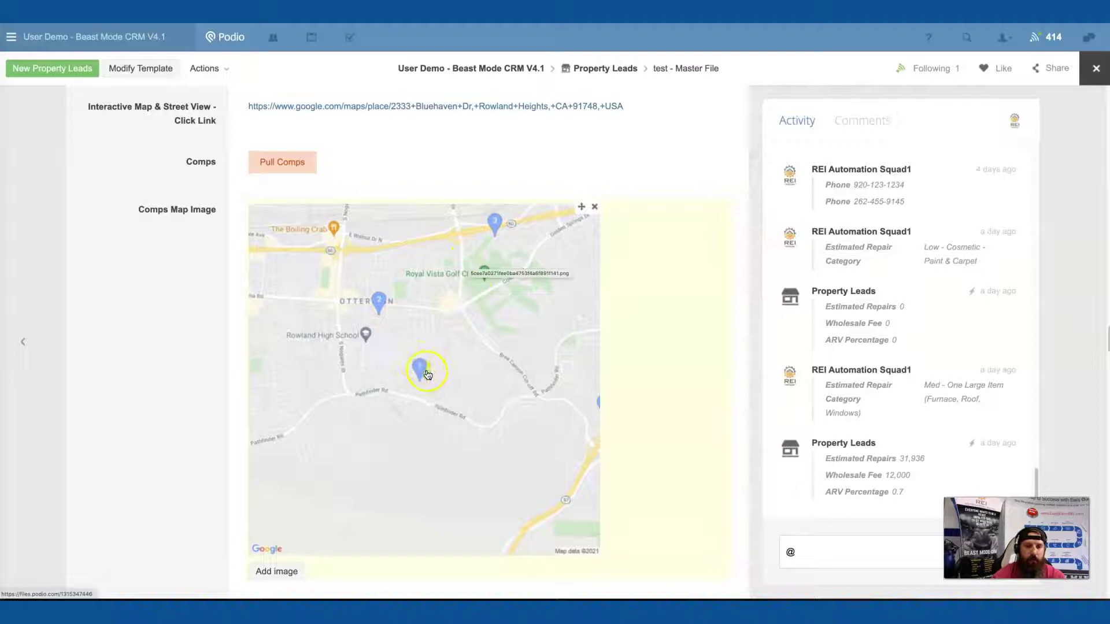
pyautogui.scroll(-1, 426, 374)
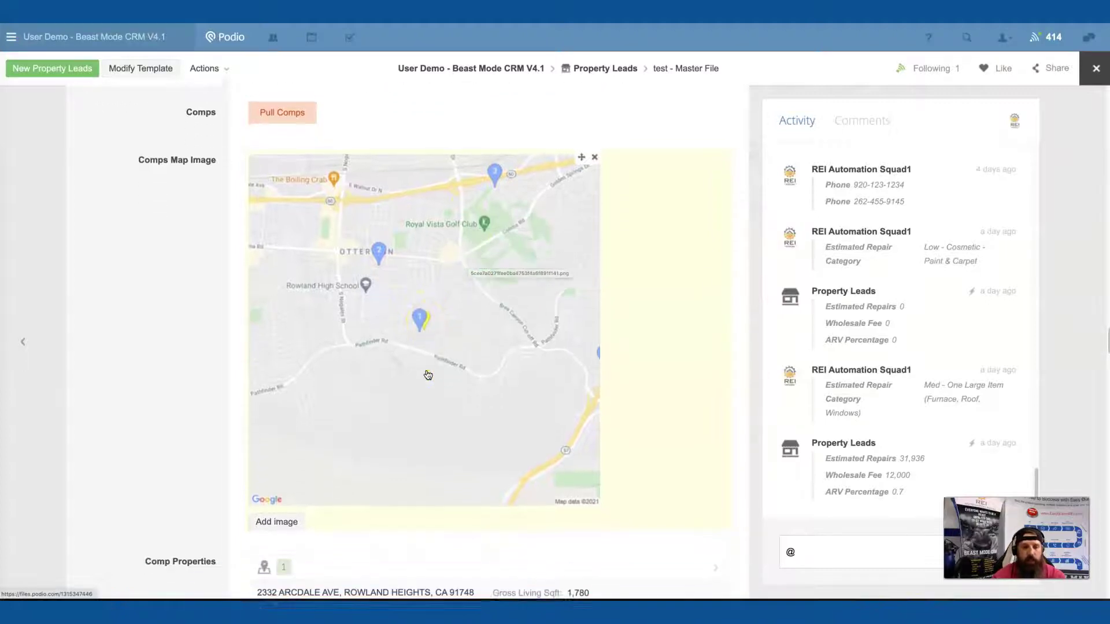
pyautogui.scroll(-1, 426, 373)
pyautogui.scroll(-1, 426, 373)
pyautogui.scroll(-1, 426, 373)
pyautogui.scroll(-1, 347, 364)
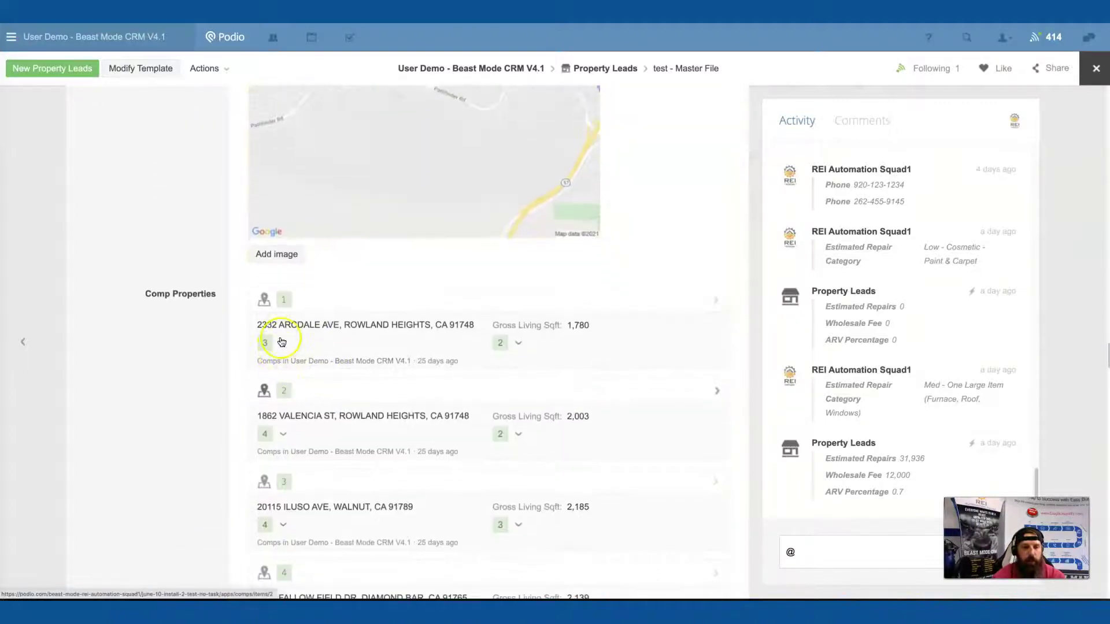
pyautogui.scroll(1, 286, 304)
pyautogui.scroll(1, 289, 314)
pyautogui.scroll(1, 291, 315)
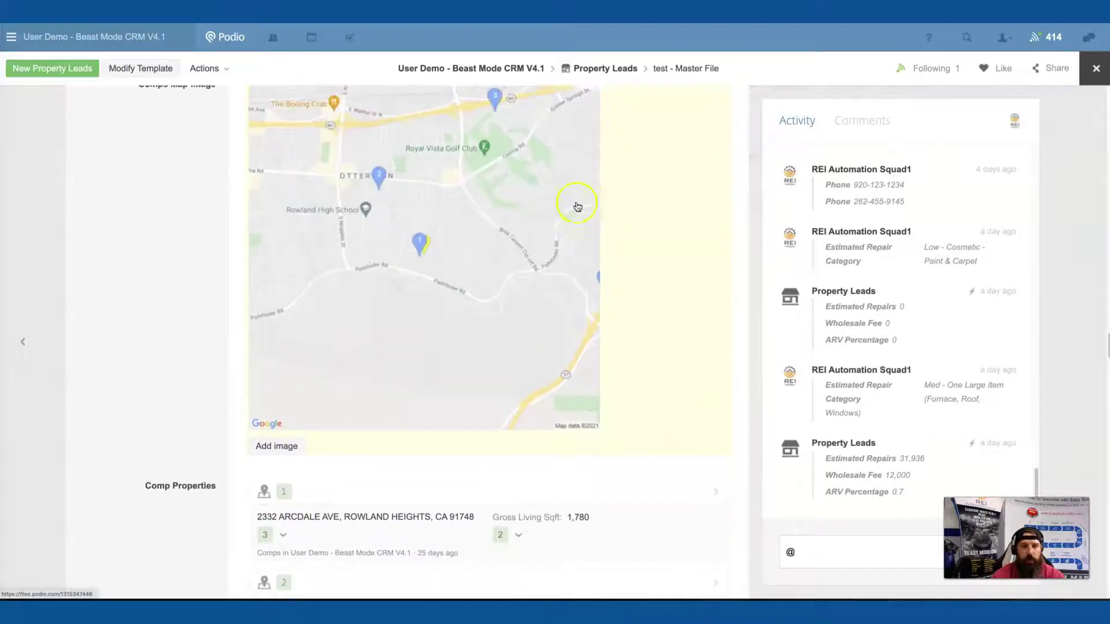
pyautogui.scroll(1, 347, 304)
pyautogui.scroll(-1, 483, 292)
pyautogui.scroll(-1, 348, 500)
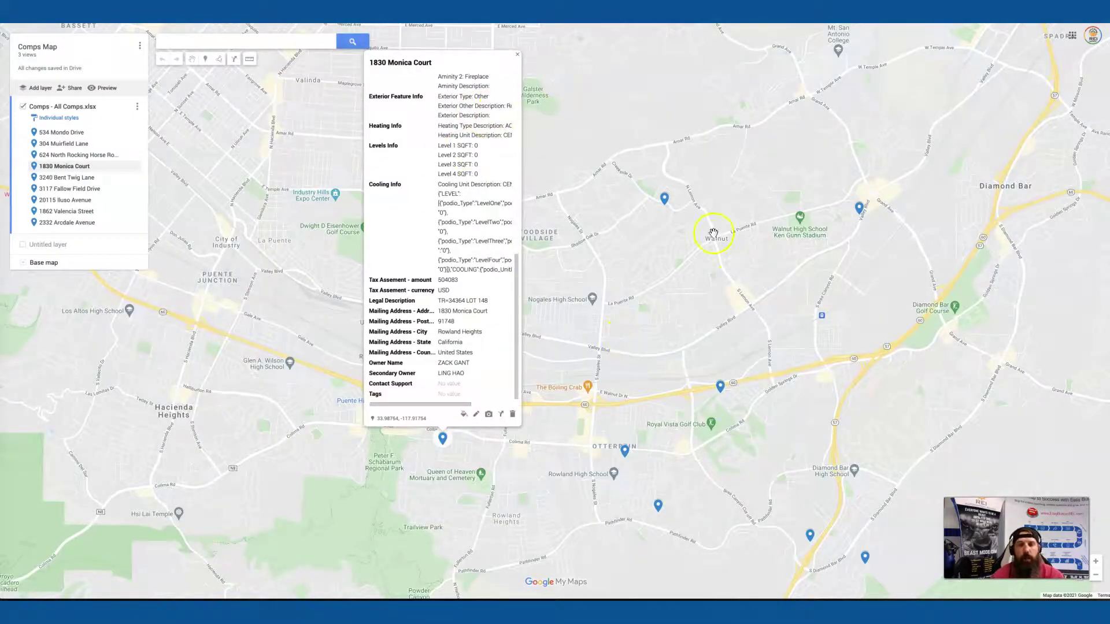
pyautogui.scroll(1, 386, 214)
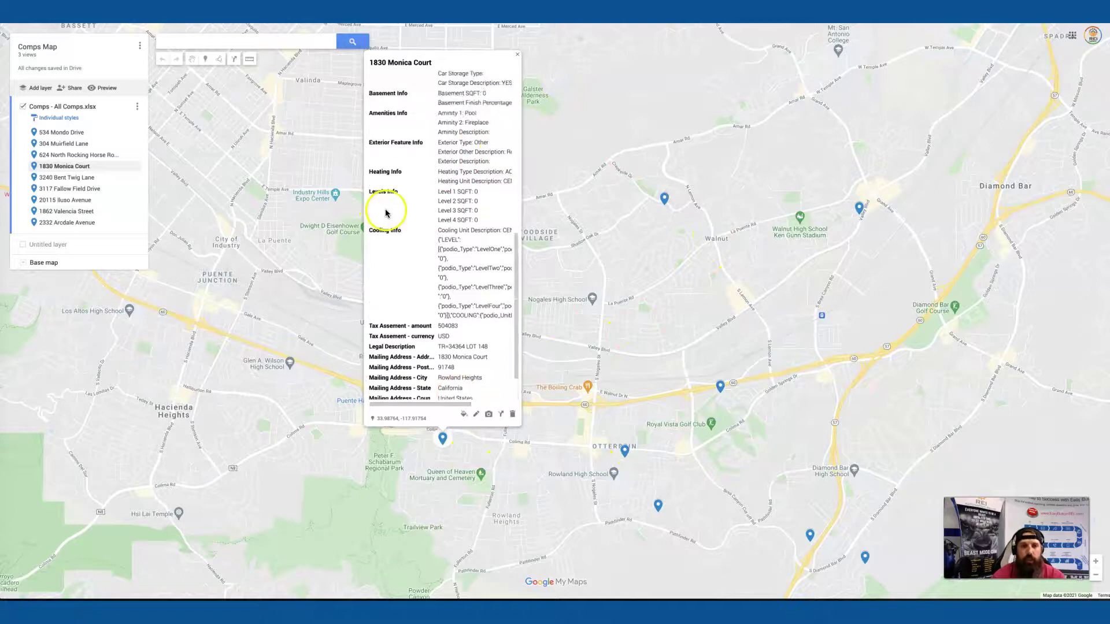
pyautogui.scroll(2, 387, 213)
pyautogui.scroll(2, 387, 219)
pyautogui.scroll(2, 387, 221)
pyautogui.scroll(1, 391, 220)
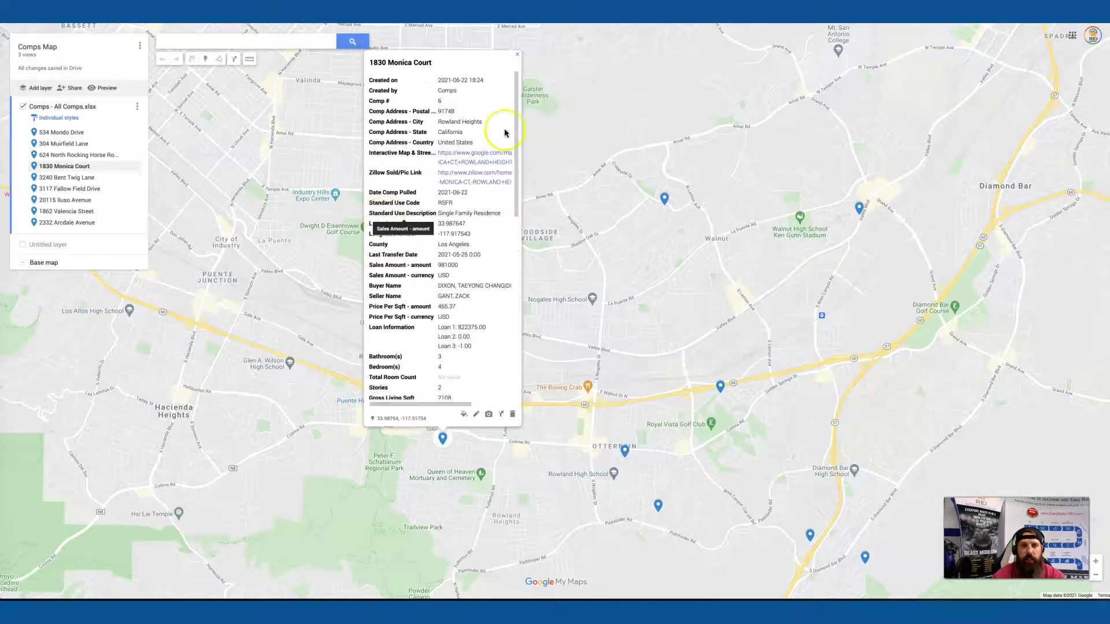
pyautogui.scroll(-1, 434, 290)
pyautogui.scroll(-1, 433, 288)
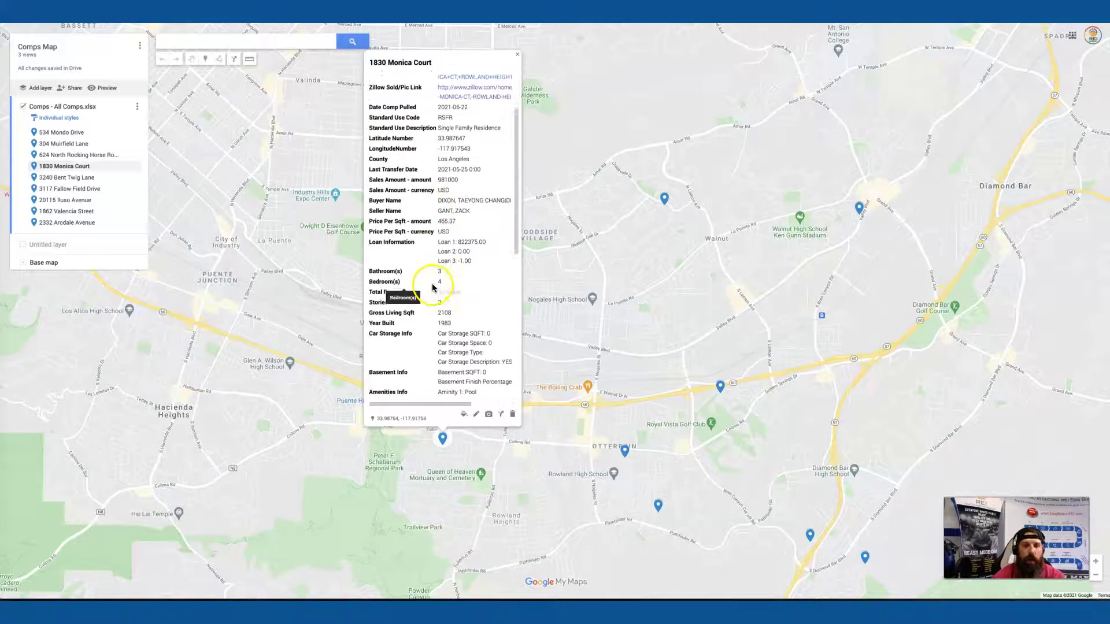
pyautogui.scroll(-2, 433, 286)
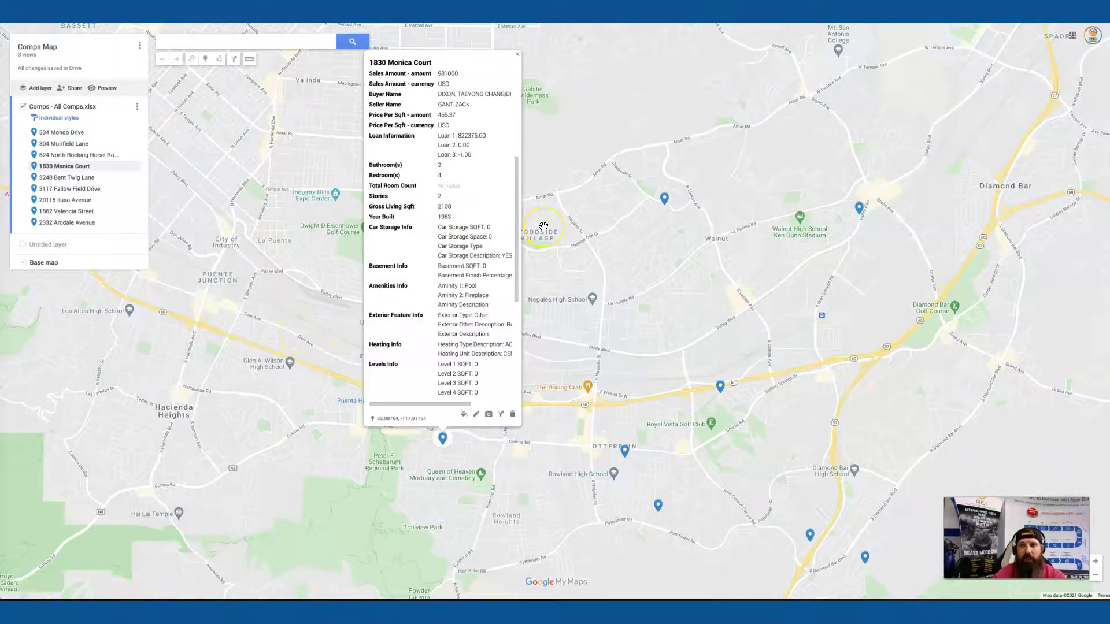
pyautogui.scroll(2, 443, 171)
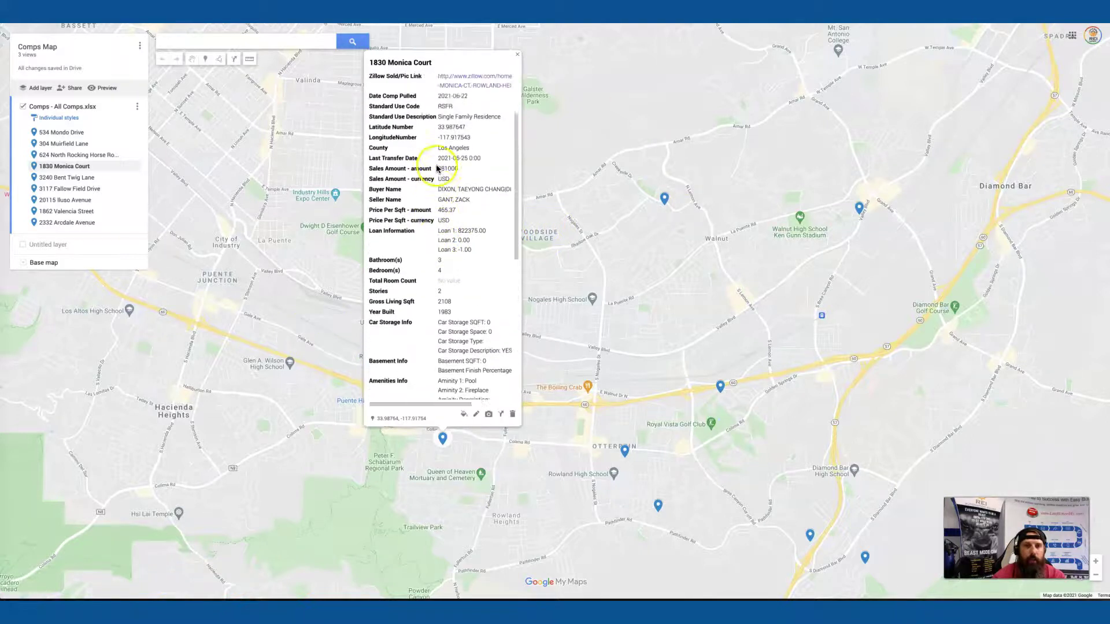
pyautogui.scroll(2, 445, 179)
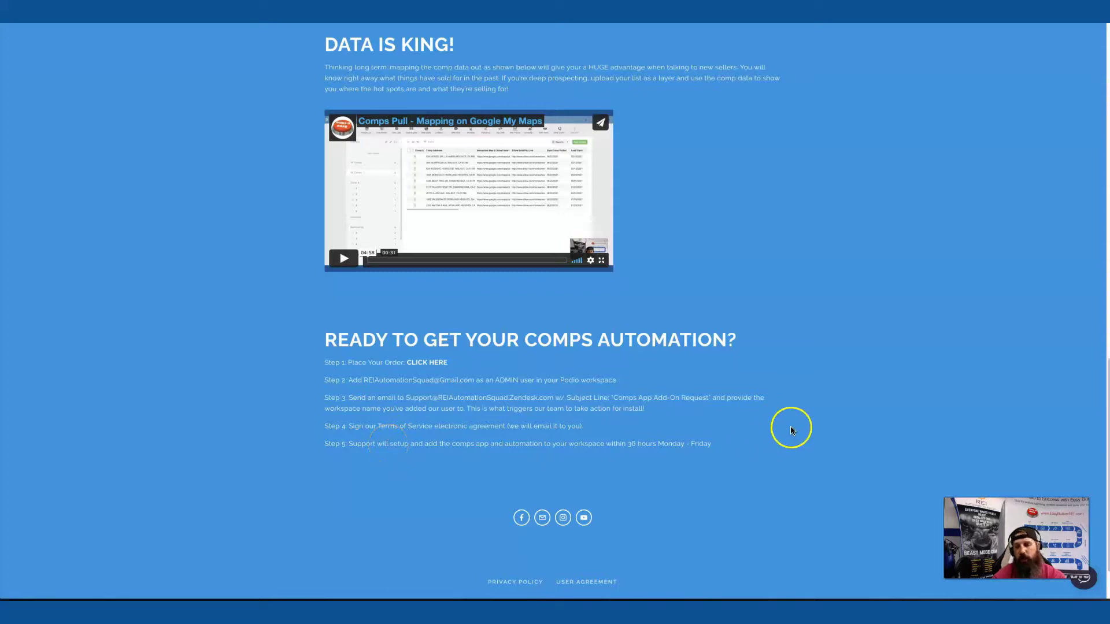
pyautogui.scroll(3, 590, 468)
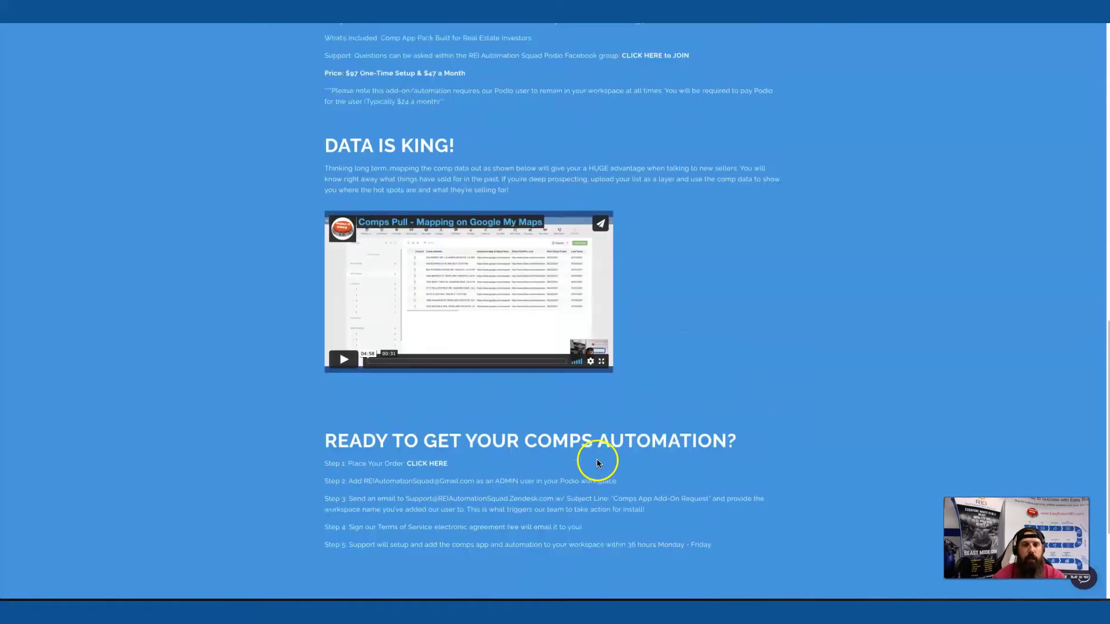
pyautogui.scroll(2, 595, 458)
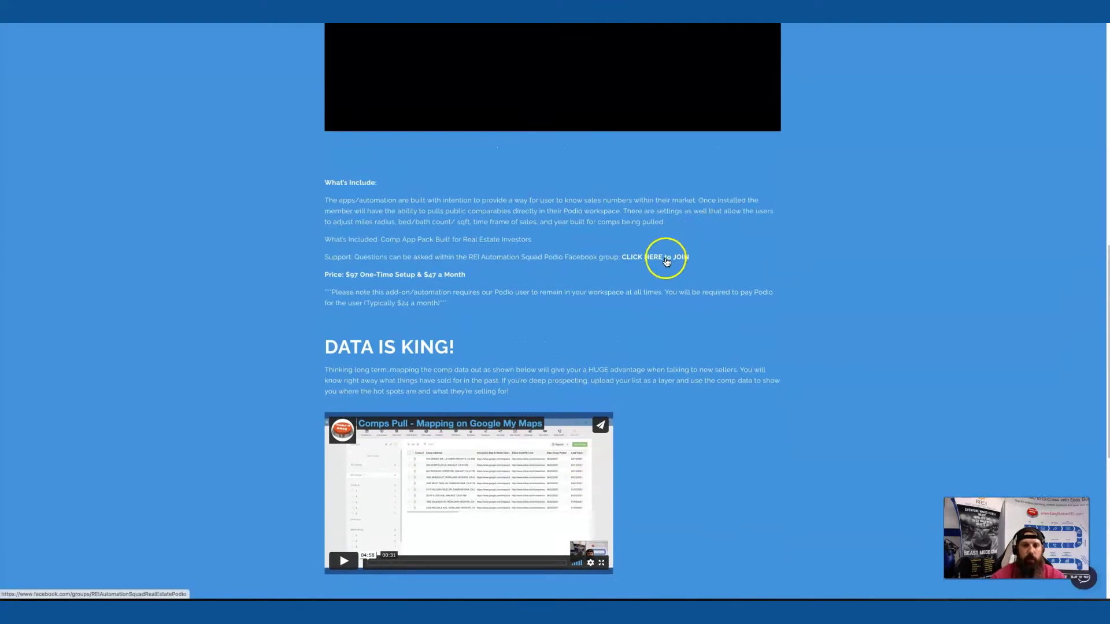